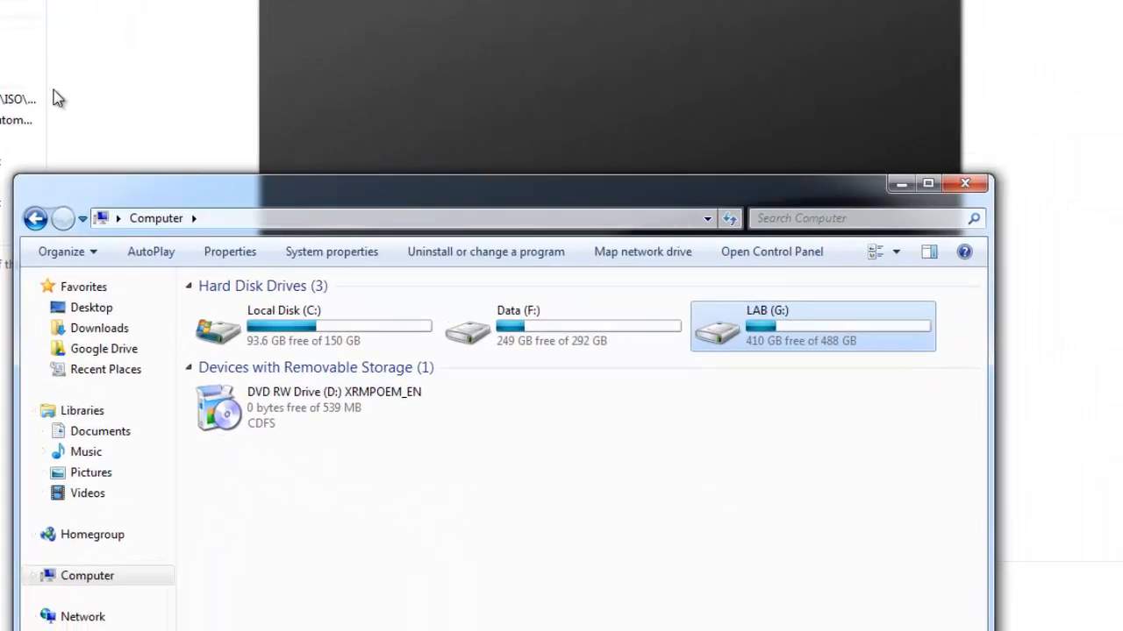
# Open the Hyper-V virtual machine folder at G:\LAB\Windows\Hyper-V.
pyautogui.doubleClick(758, 330)
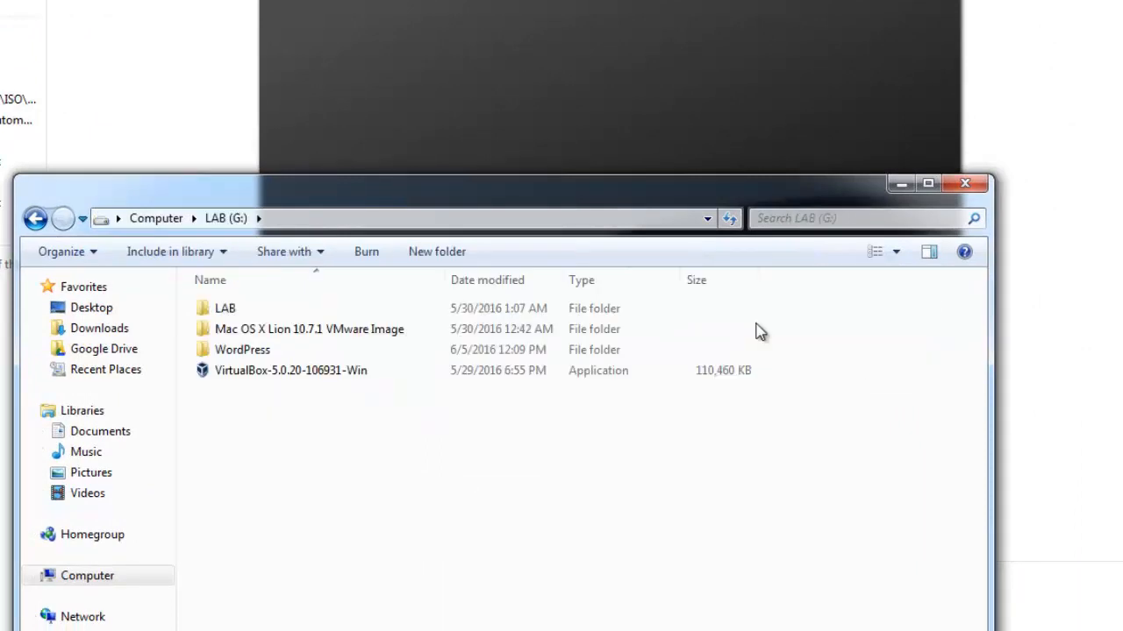
pyautogui.doubleClick(230, 312)
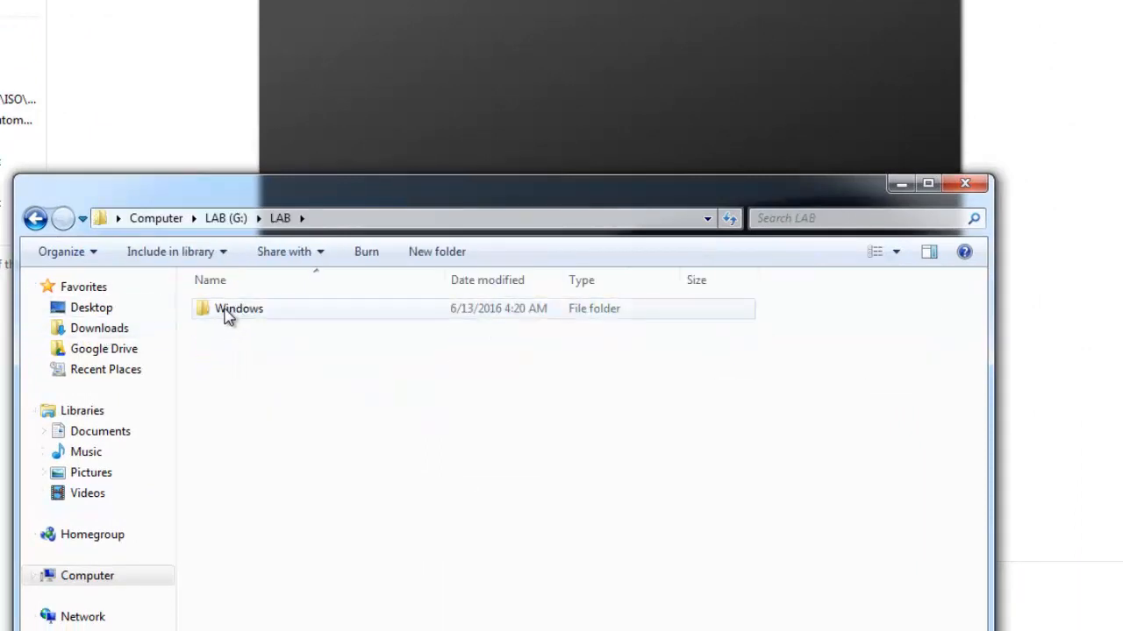
pyautogui.doubleClick(228, 314)
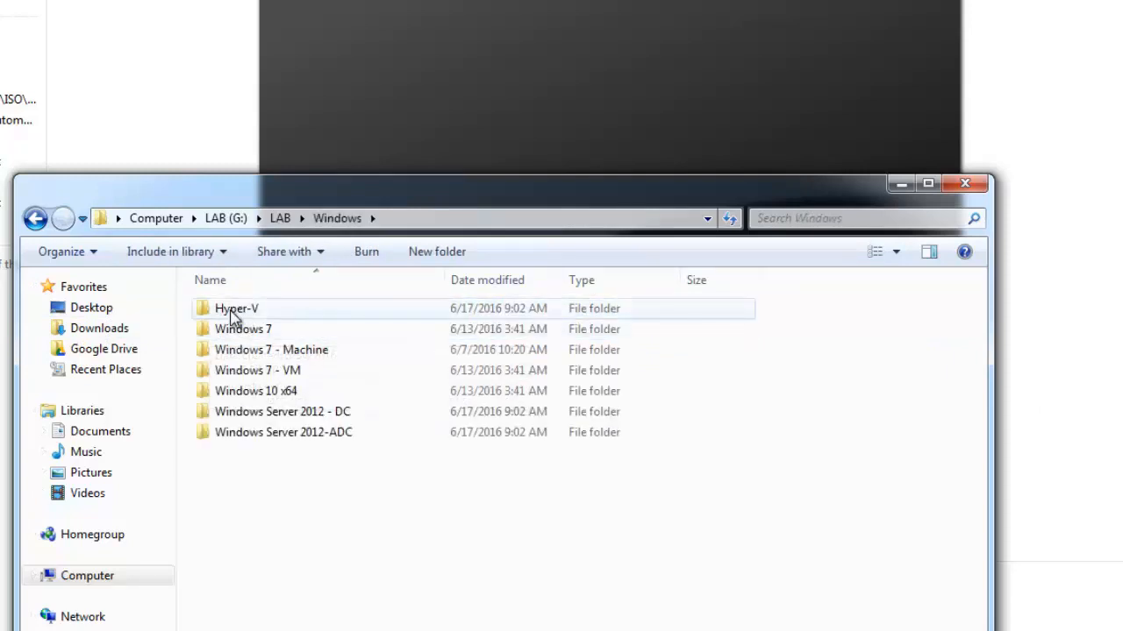
pyautogui.click(233, 315)
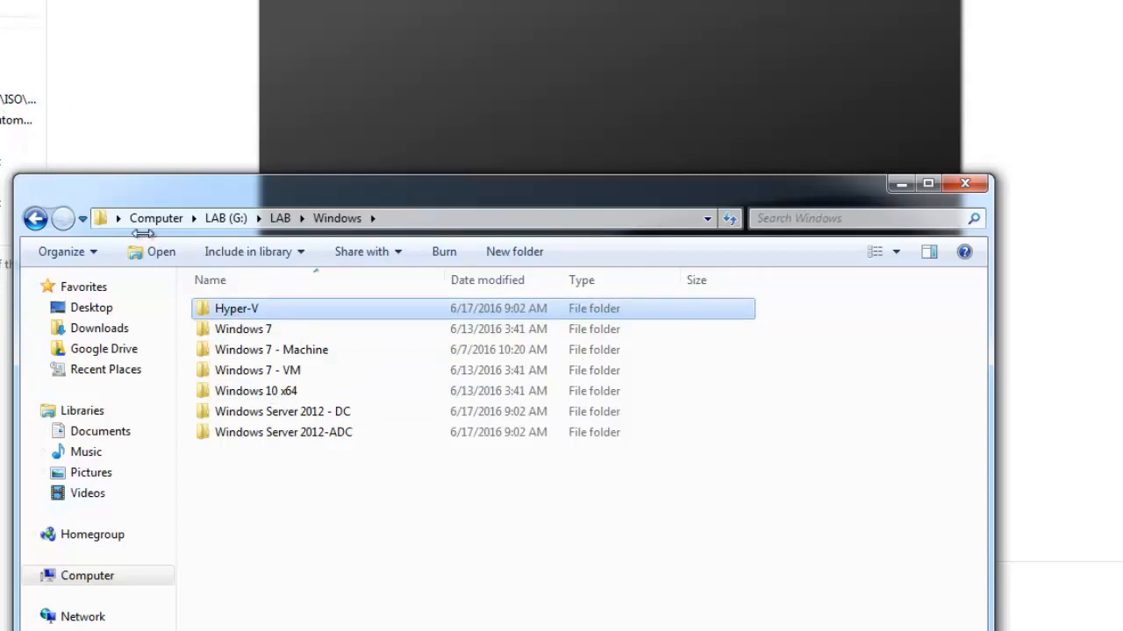
pyautogui.doubleClick(233, 320)
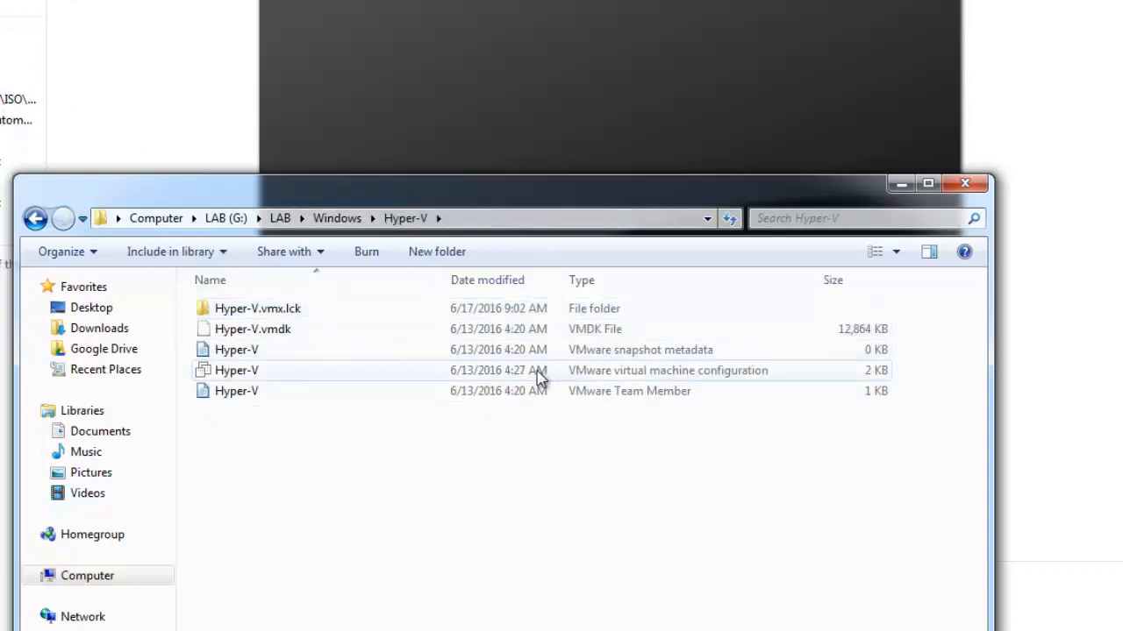
# Check the file type and .vmx extension of the Hyper-V virtual machine configuration file in its properties.
pyautogui.click(277, 375)
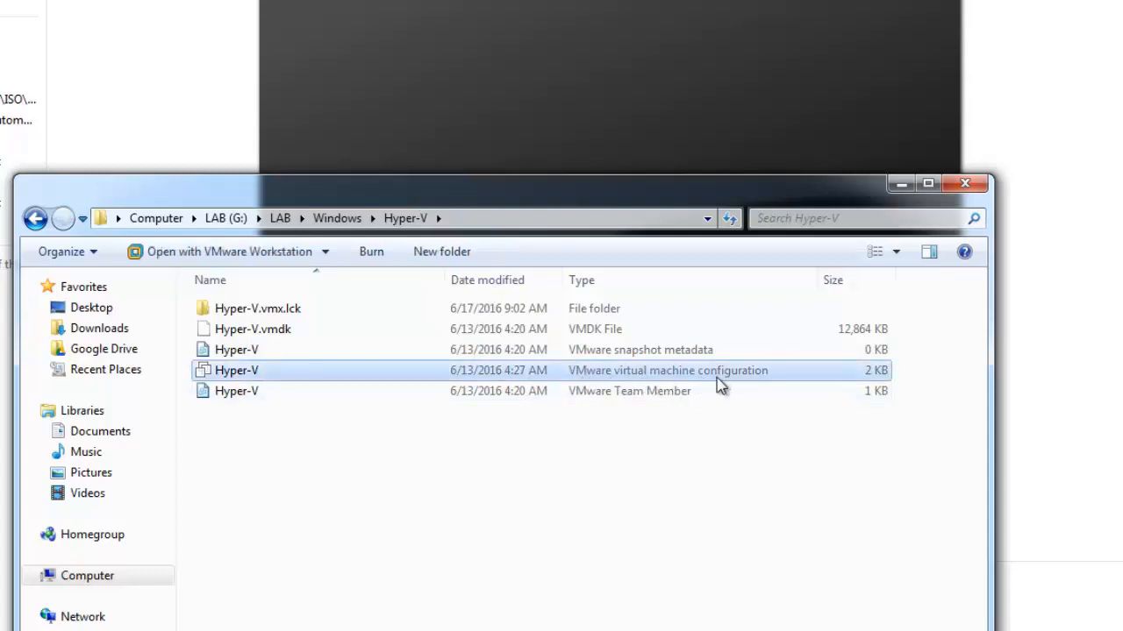
pyautogui.rightClick(398, 369)
pyautogui.click(435, 356)
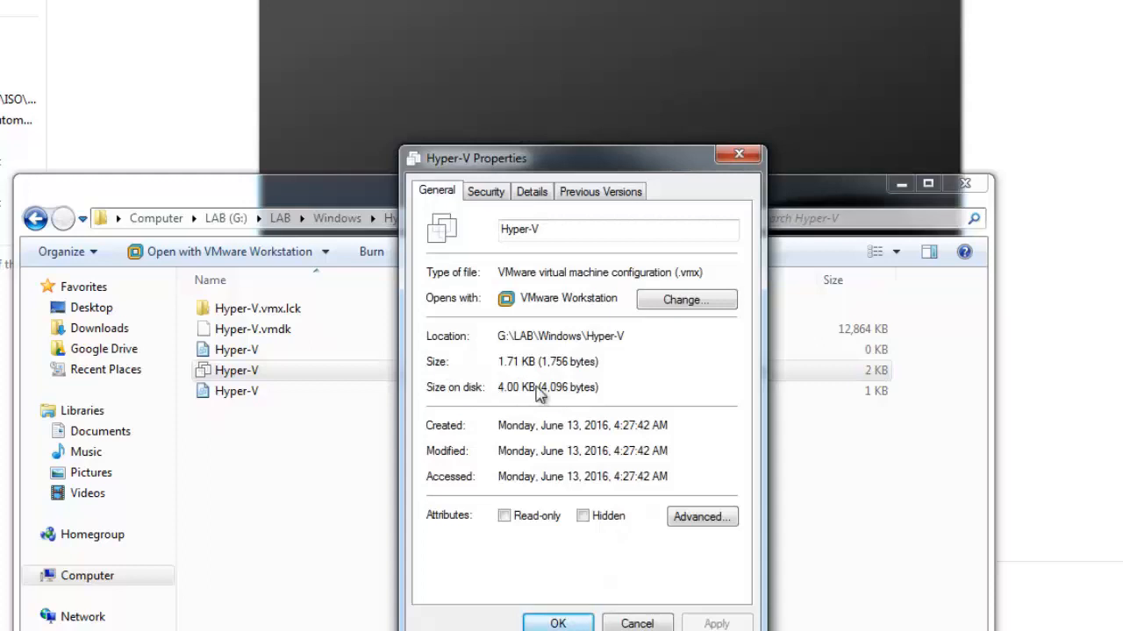
pyautogui.moveTo(676, 275); pyautogui.dragTo(708, 273)
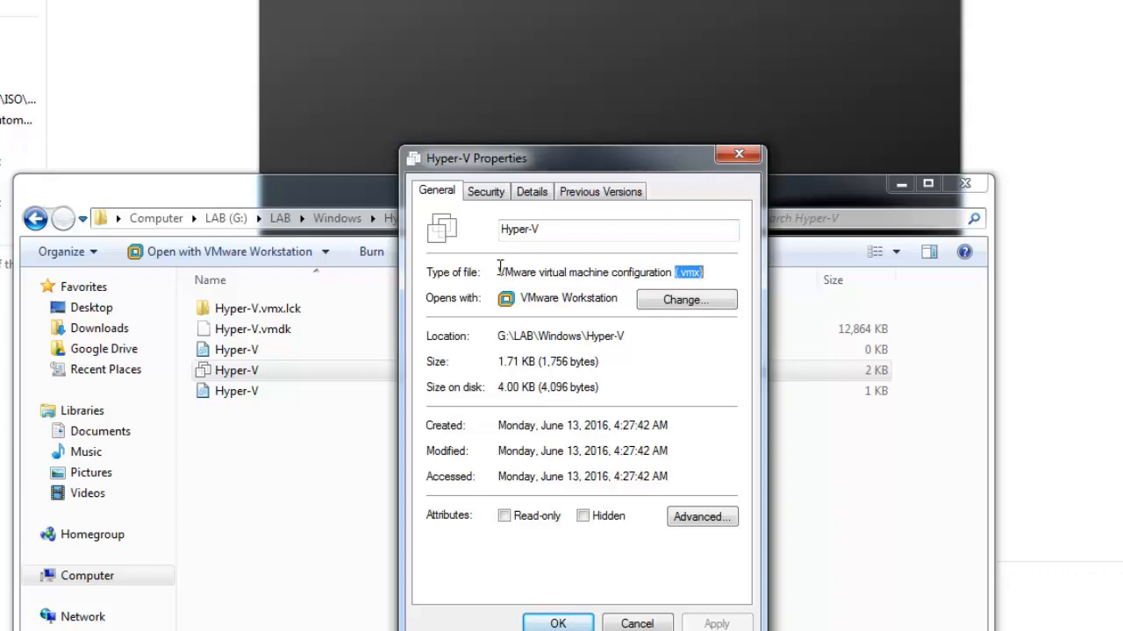
pyautogui.moveTo(499, 271); pyautogui.dragTo(676, 271)
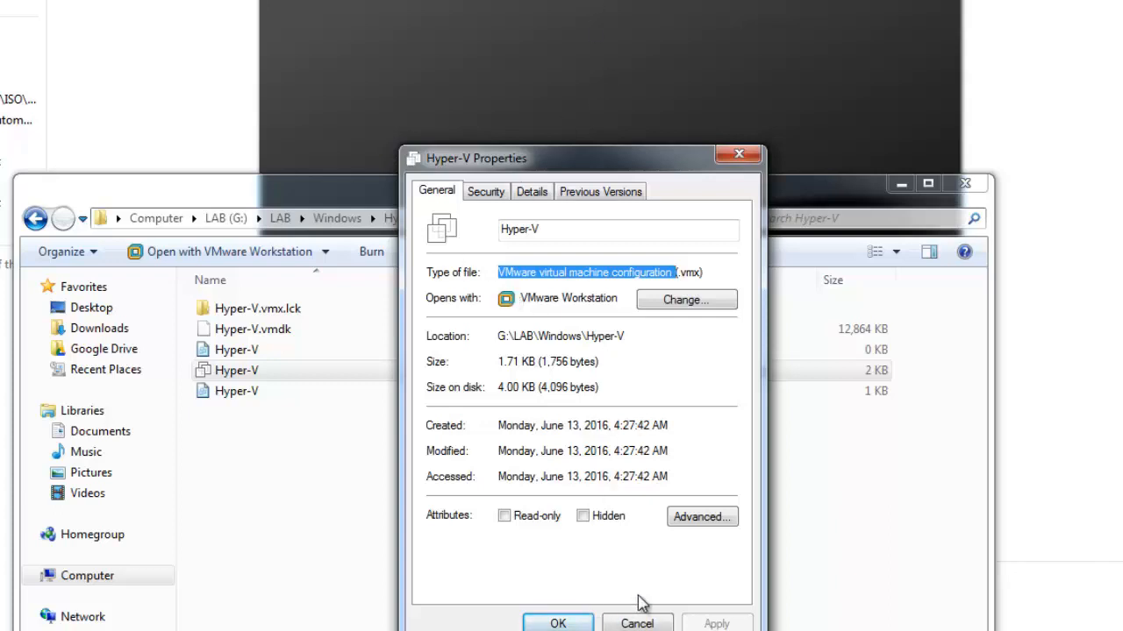
pyautogui.click(625, 621)
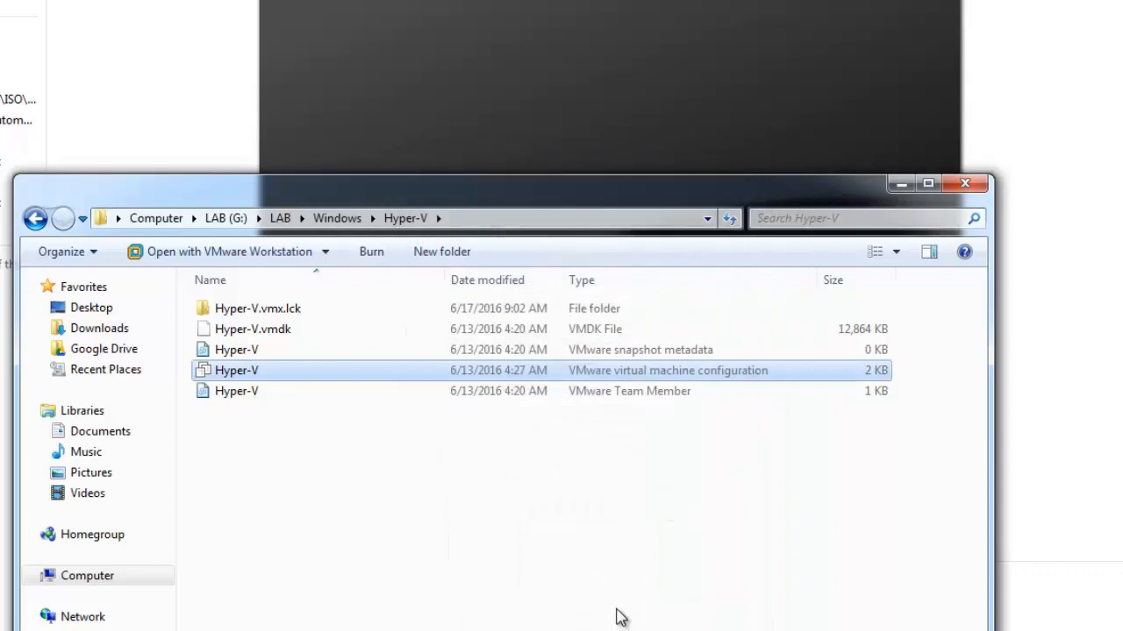
# Bring up the program chooser for Hyper-V.vmx and turn off always using the selected program for this kind of file.
pyautogui.rightClick(272, 375)
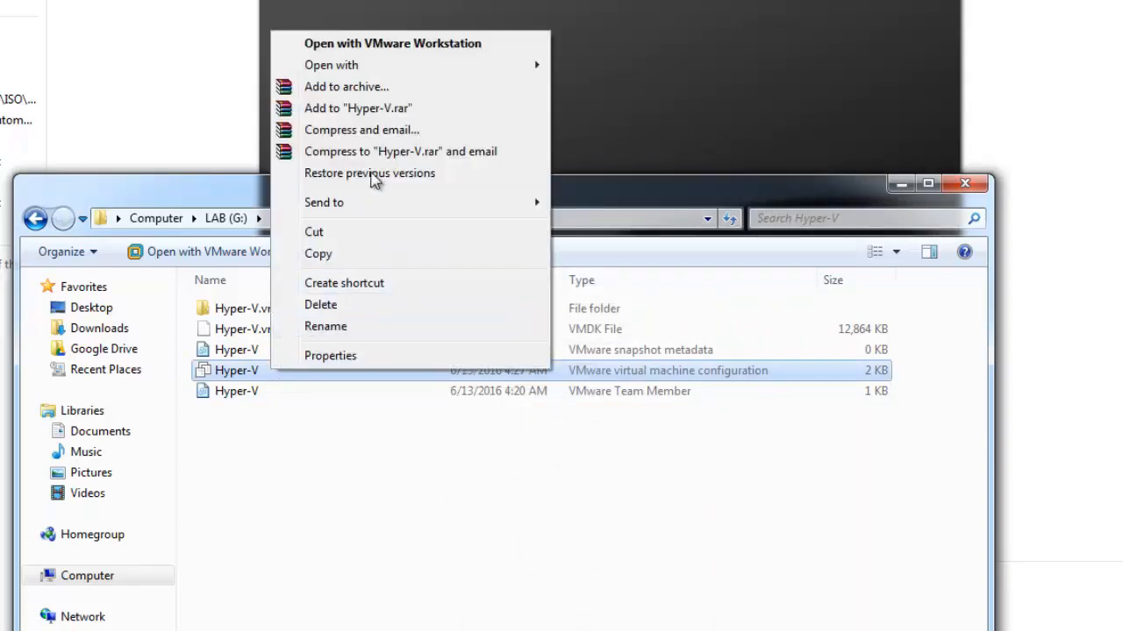
pyautogui.moveTo(431, 67)
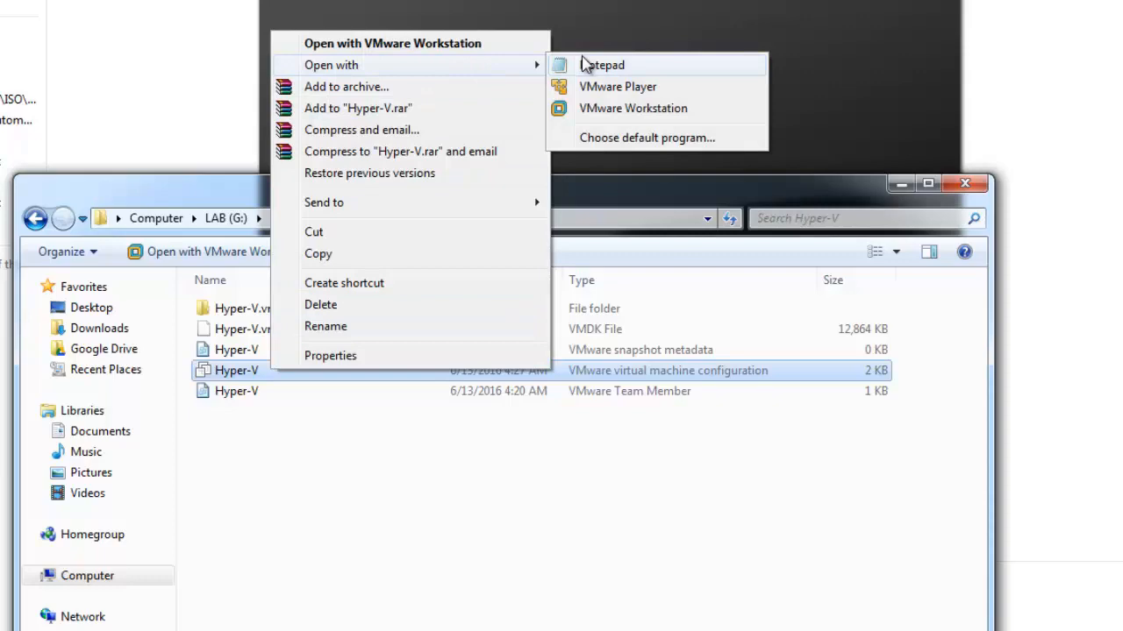
pyautogui.click(602, 140)
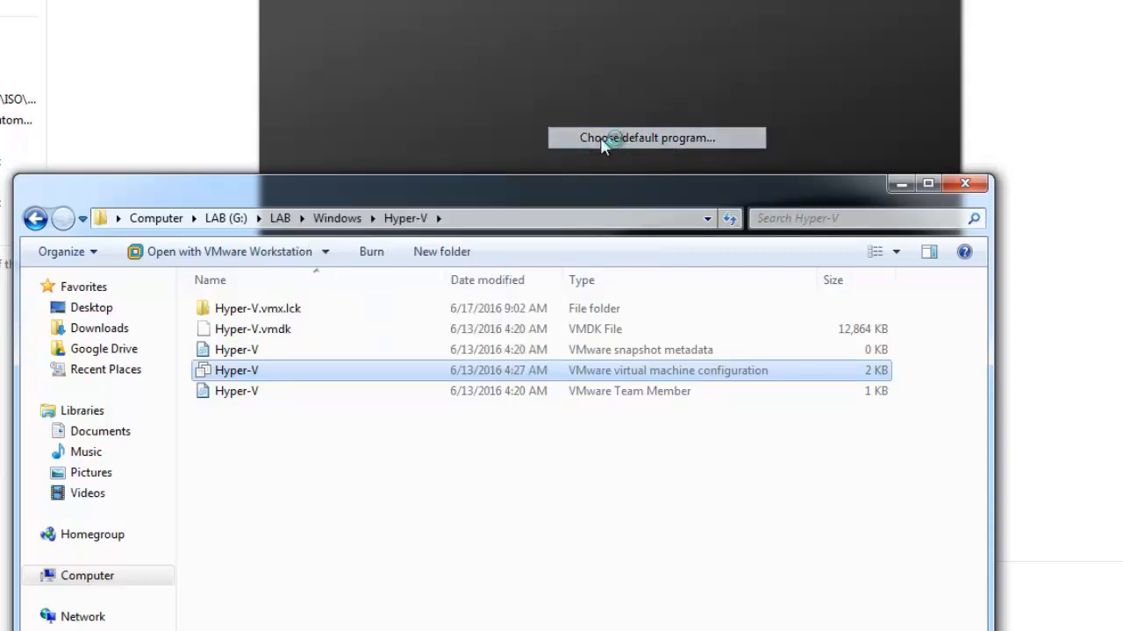
pyautogui.moveTo(460, 13); pyautogui.dragTo(542, 0)
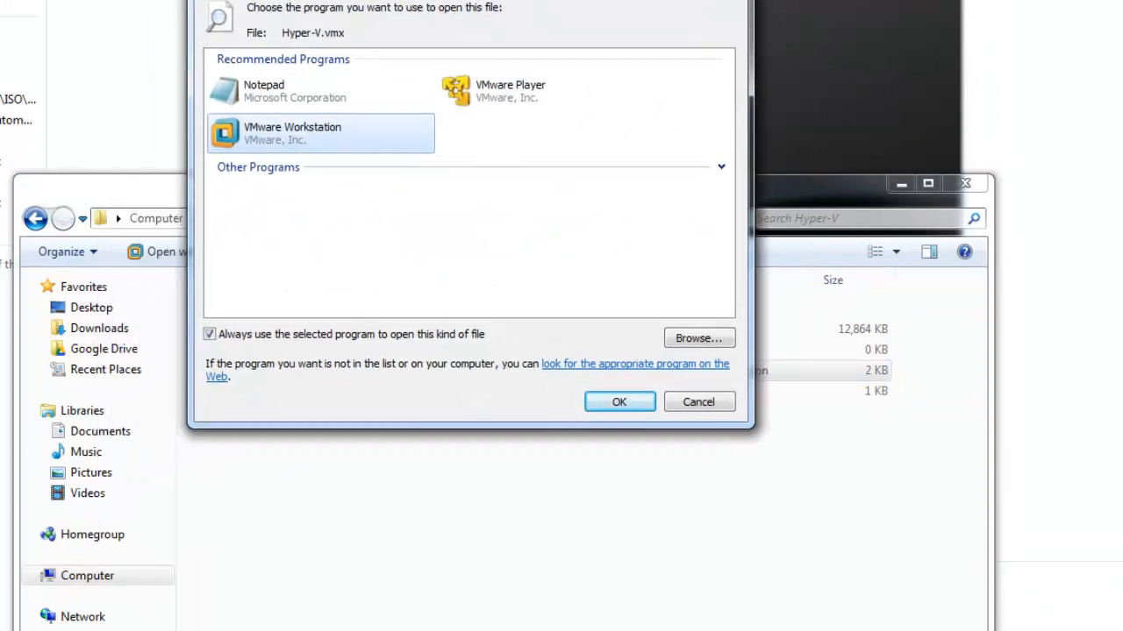
pyautogui.click(211, 335)
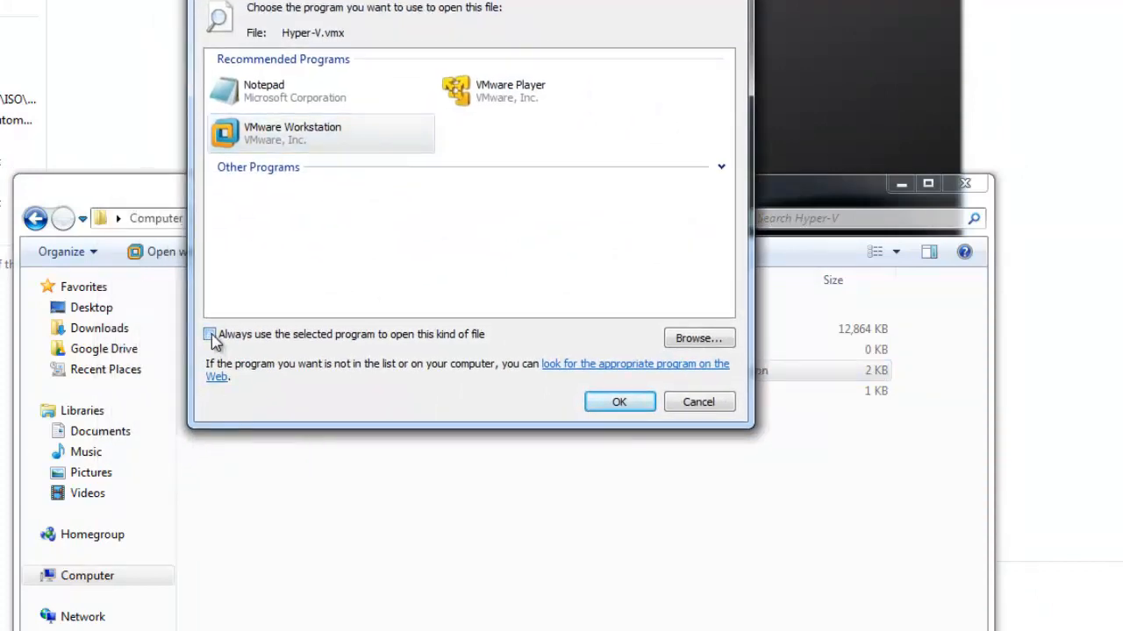
pyautogui.click(710, 344)
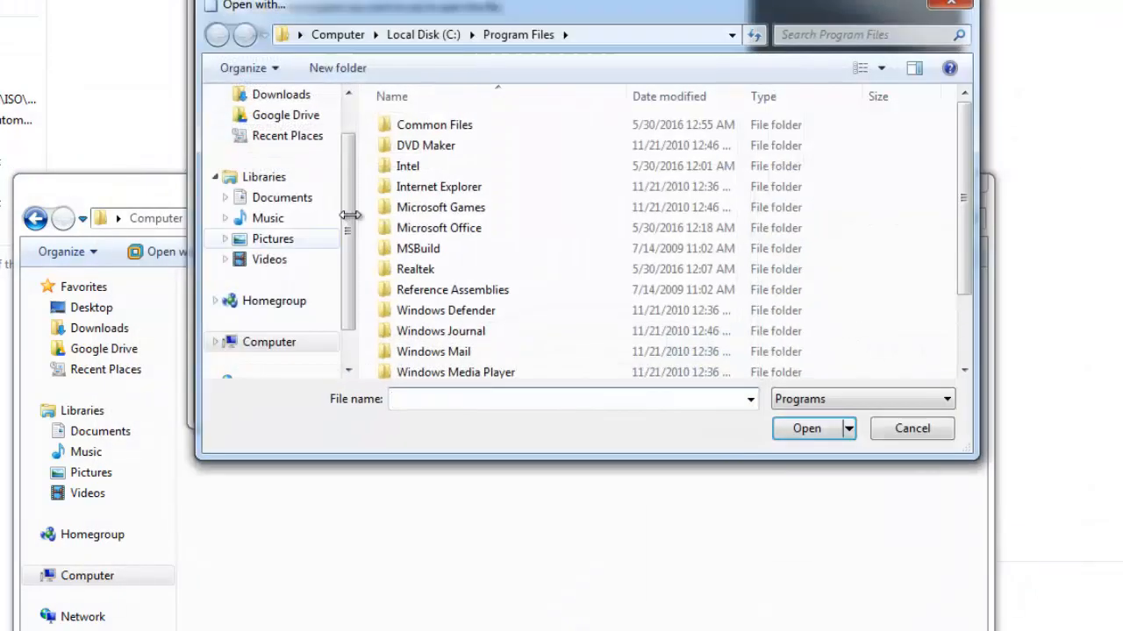
pyautogui.click(912, 428)
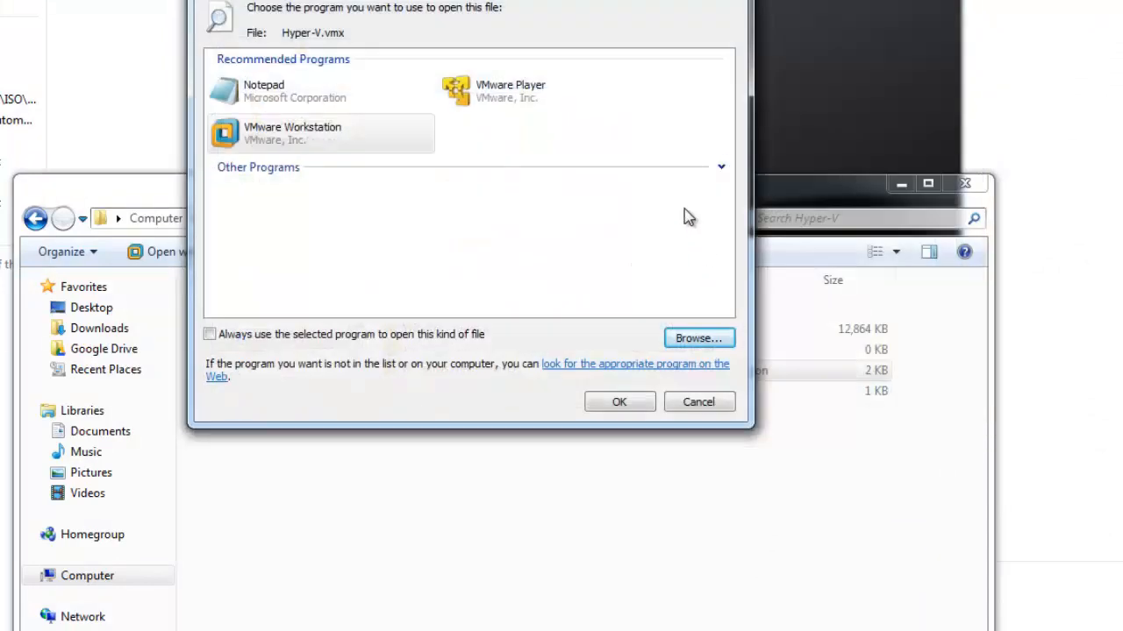
pyautogui.click(721, 167)
pyautogui.scroll(-1, 736, 202)
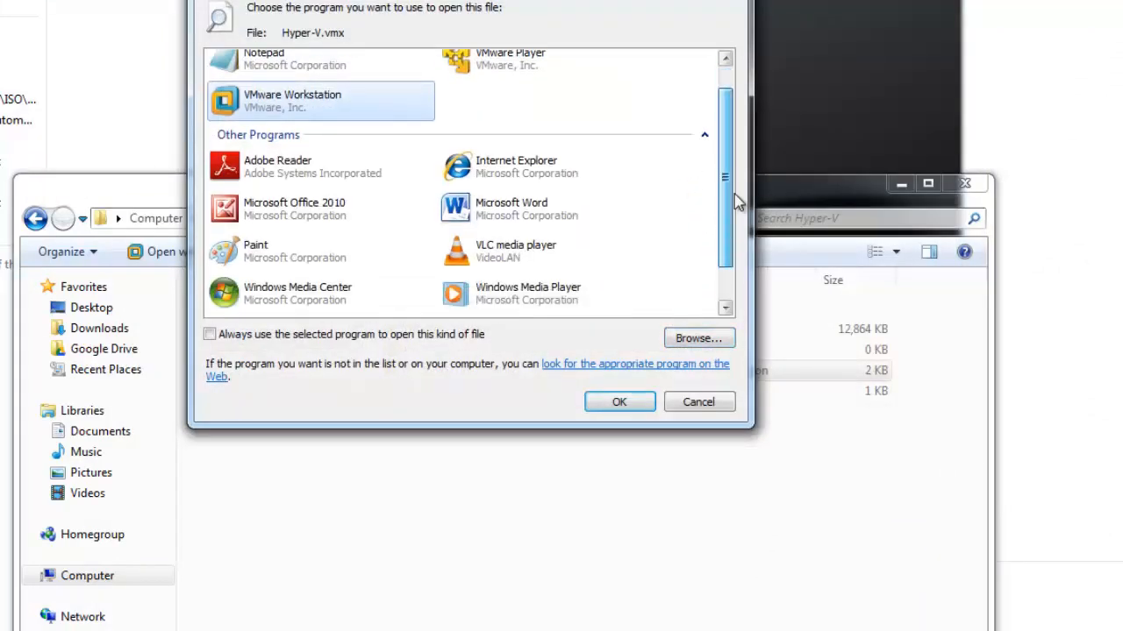
pyautogui.scroll(-1, 737, 201)
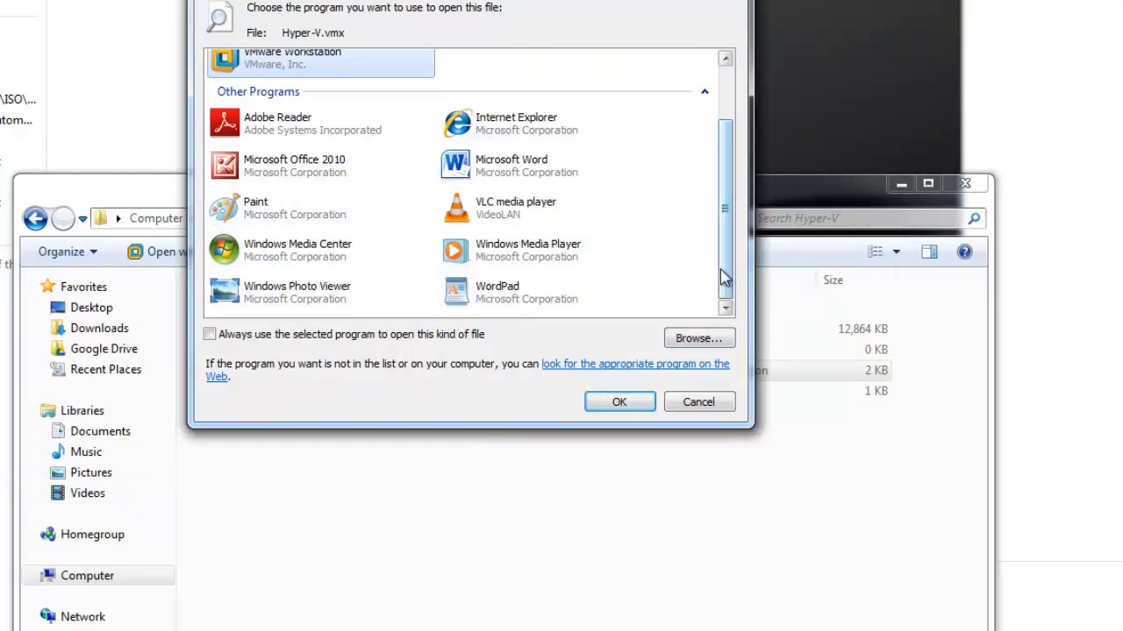
pyautogui.moveTo(724, 278); pyautogui.dragTo(717, 175)
# Open Hyper-V.vmx in Notepad and highlight the hypervisor.cpuid.v0 = "FALSE" and mce.enable = "TRUE" lines near the end of the file.
pyautogui.click(320, 105)
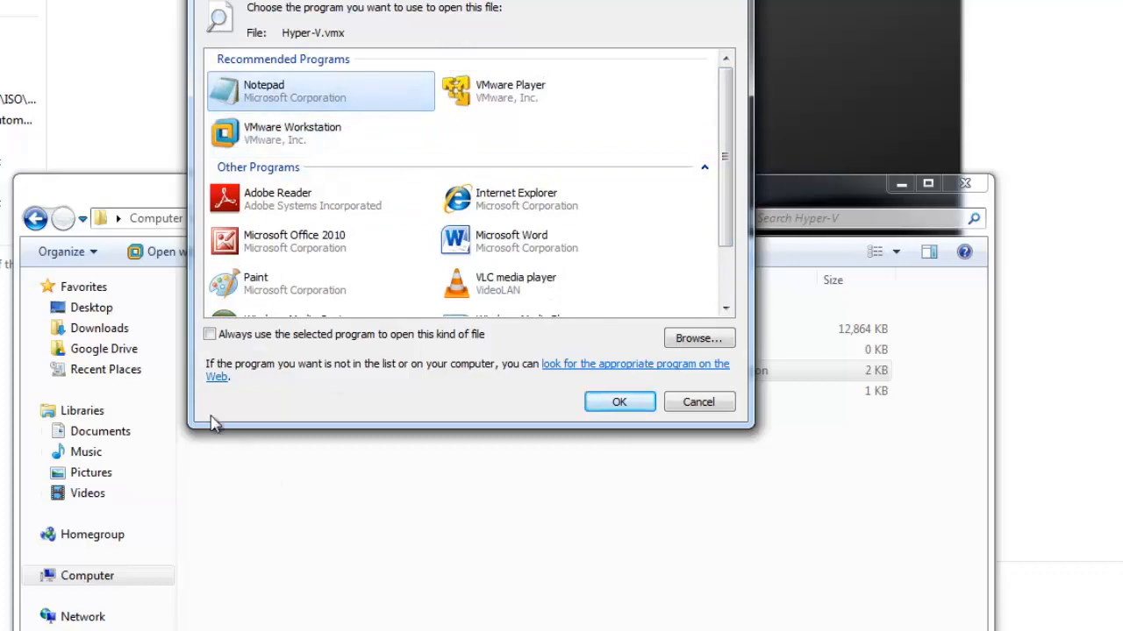
pyautogui.click(640, 409)
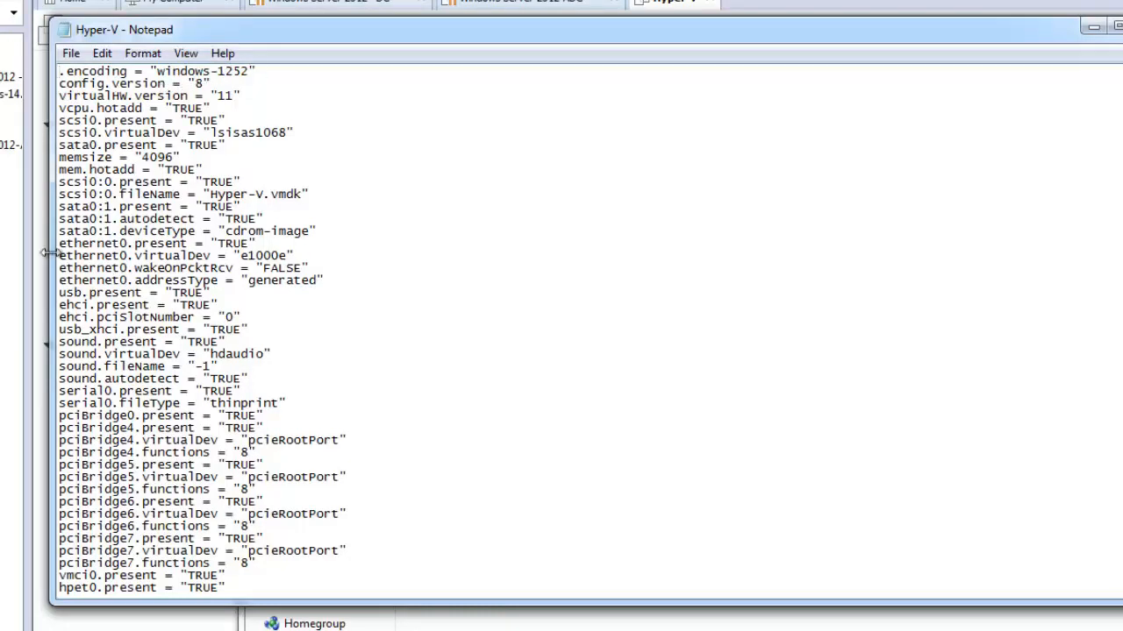
pyautogui.scroll(-1, 87, 255)
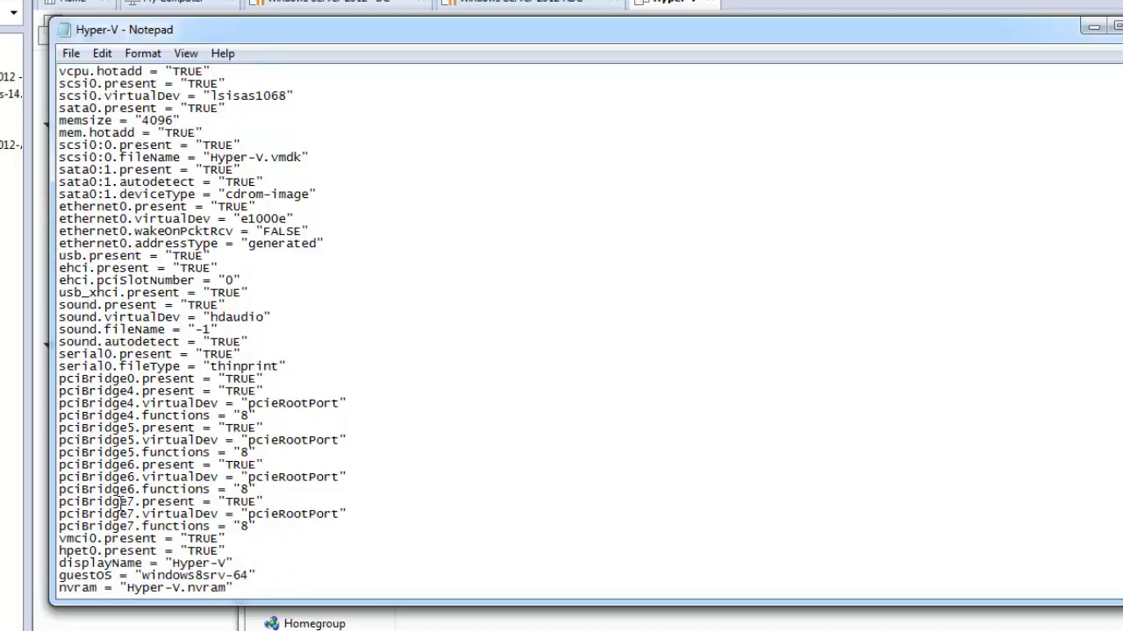
pyautogui.scroll(-4, 120, 501)
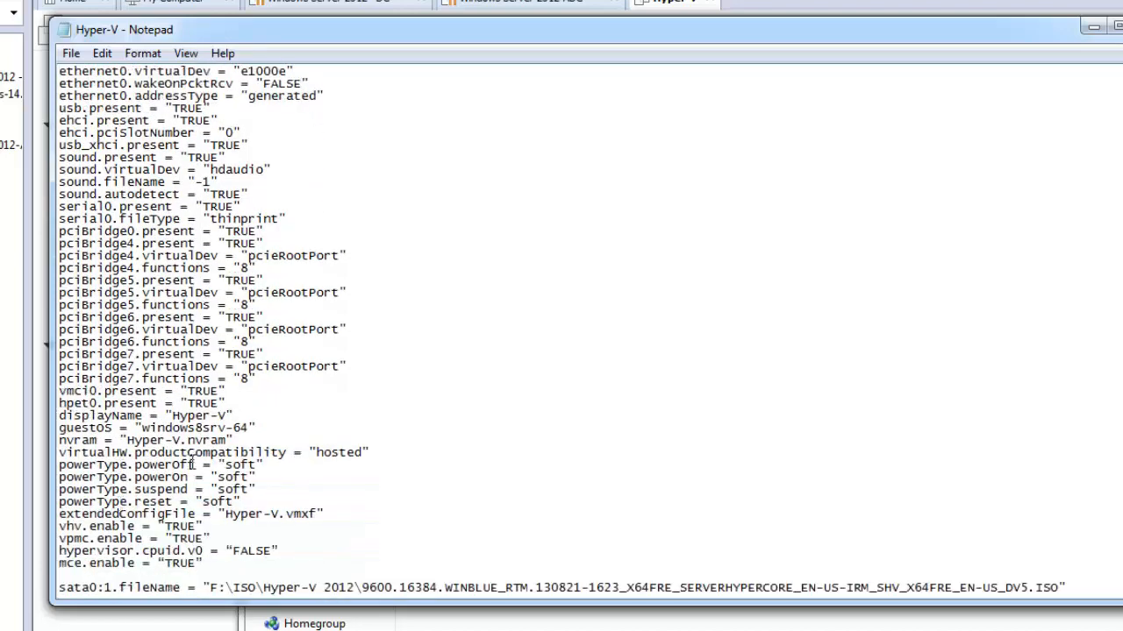
pyautogui.scroll(-1, 99, 477)
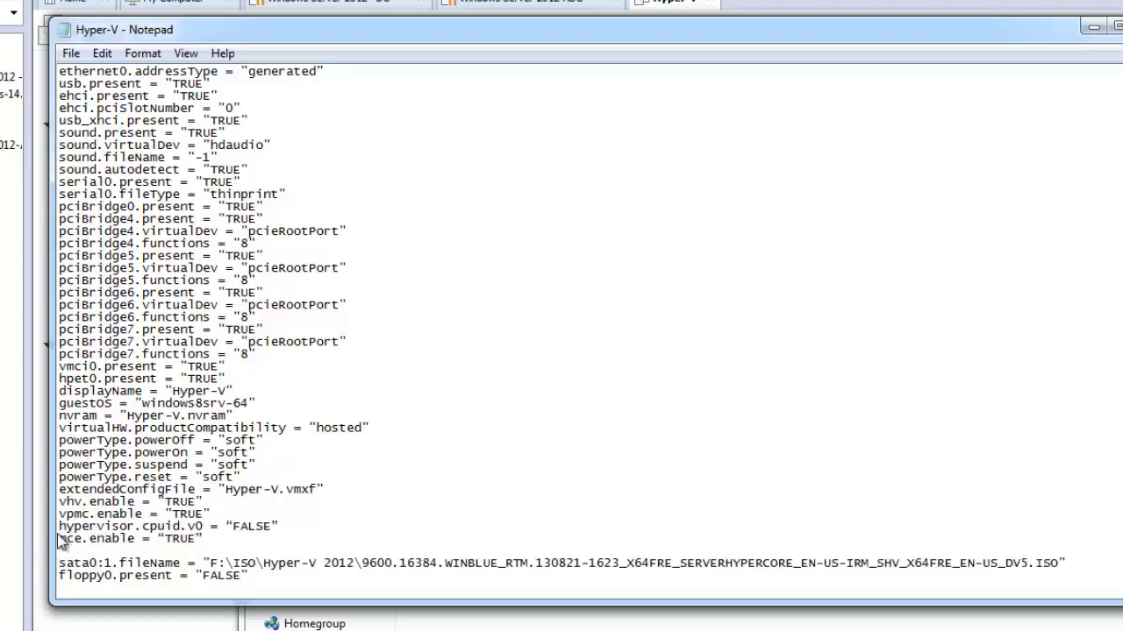
pyautogui.moveTo(59, 526); pyautogui.dragTo(209, 541)
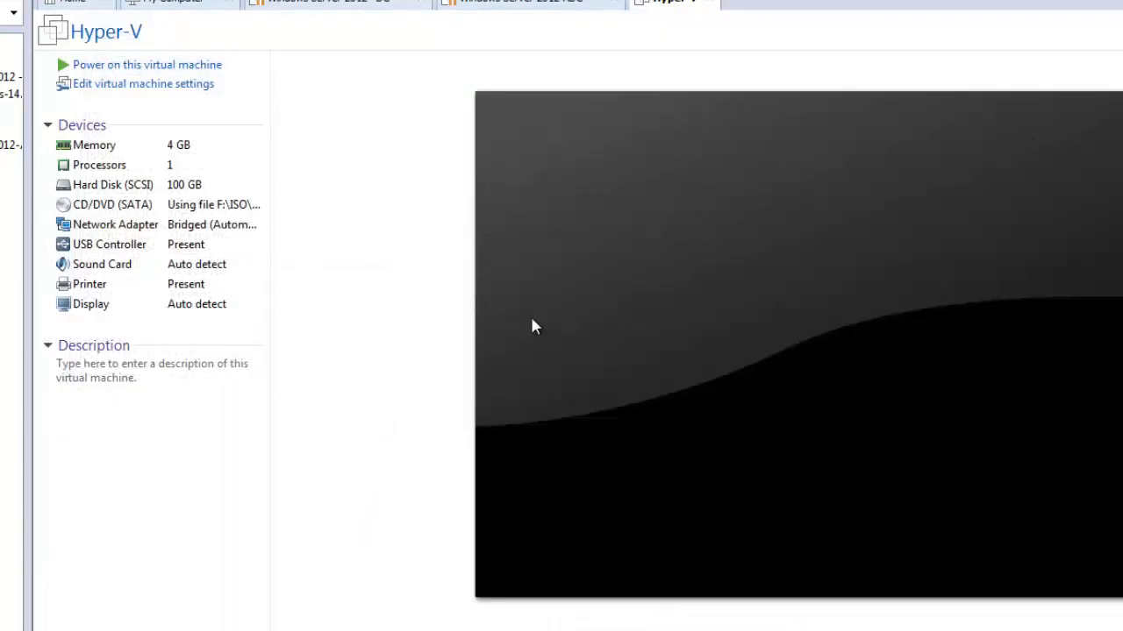
# Review the Hyper-V virtual machine's processor virtualization options and the ISO image assigned to its CD/DVD drive.
pyautogui.click(144, 83)
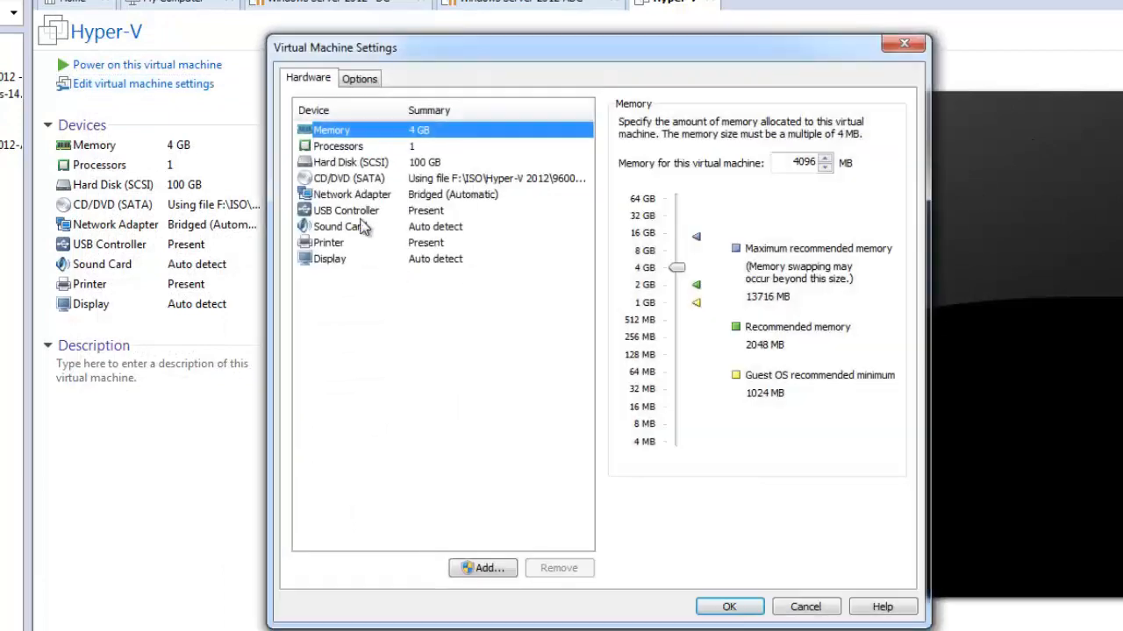
pyautogui.click(358, 147)
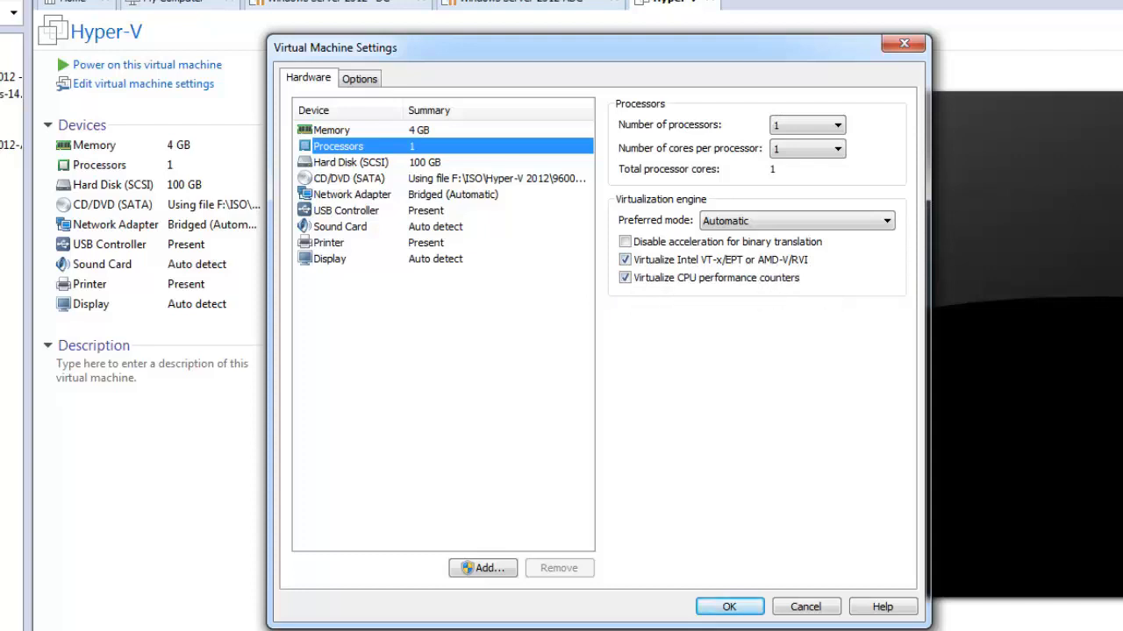
pyautogui.click(729, 609)
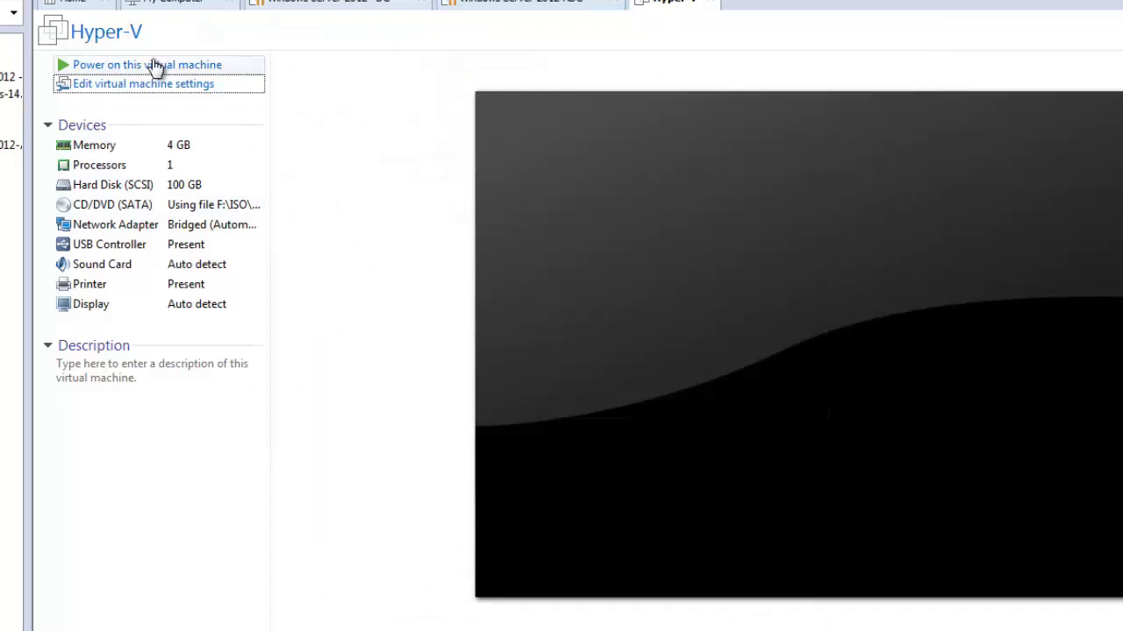
pyautogui.doubleClick(105, 207)
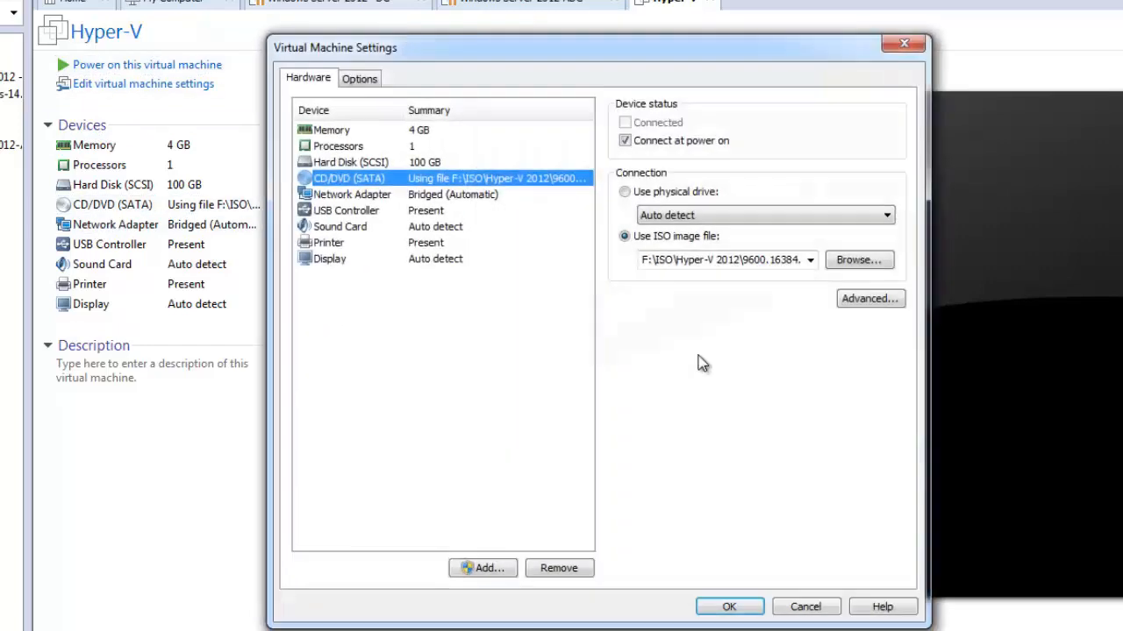
pyautogui.click(644, 260)
pyautogui.click(807, 607)
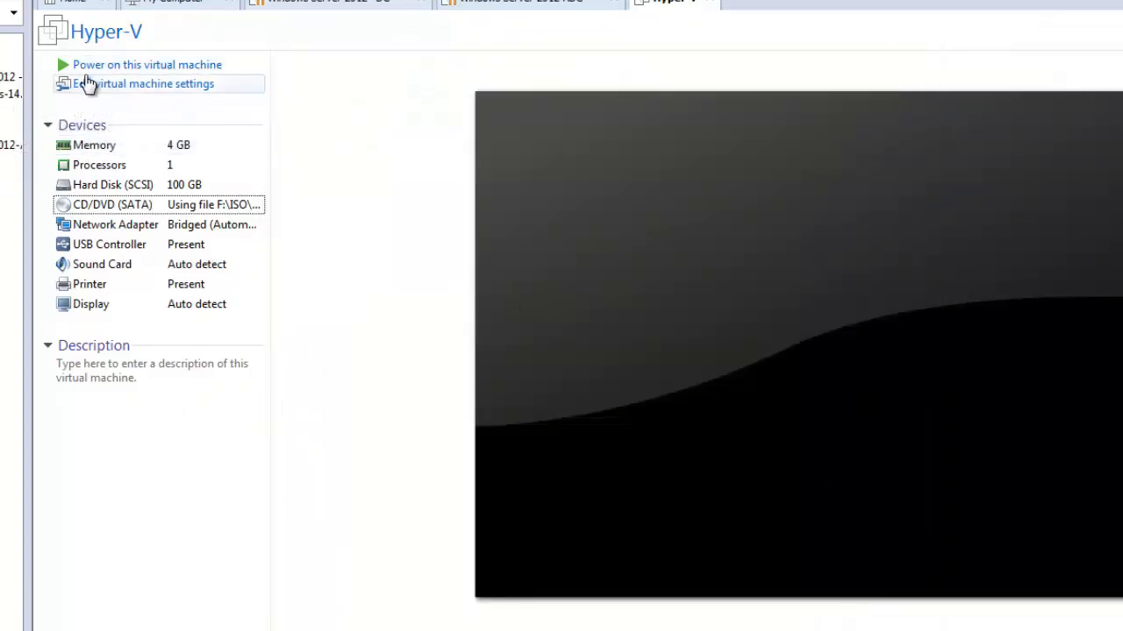
# Power on the Hyper-V virtual machine and start installing Microsoft Hyper-V Server 2012 R2 with the preset language and keyboard options.
pyautogui.click(110, 68)
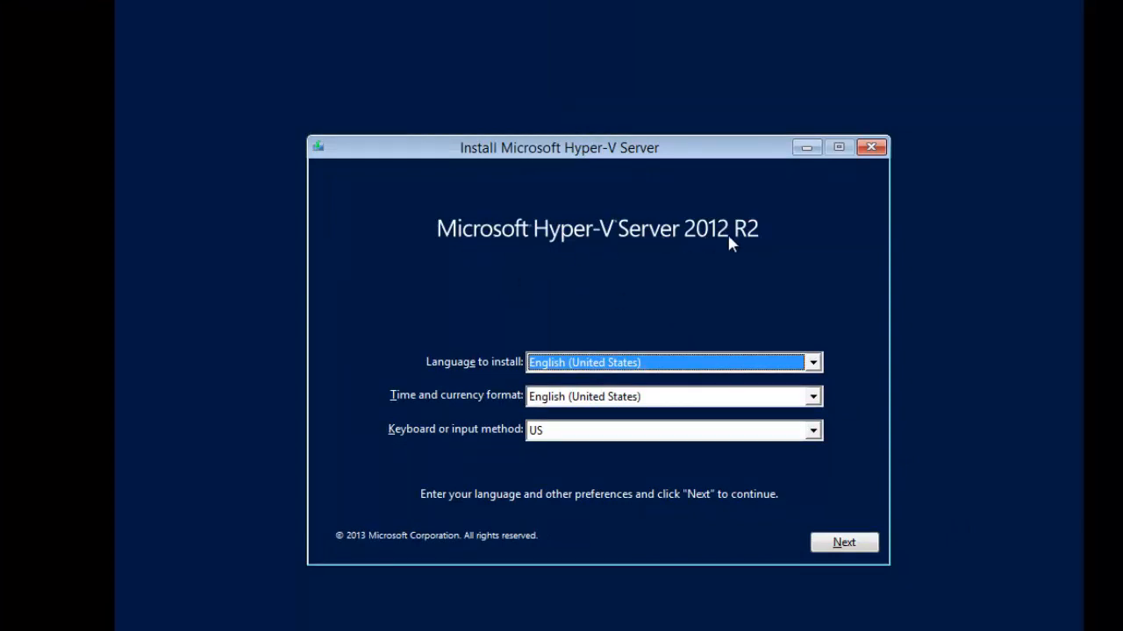
pyautogui.click(847, 543)
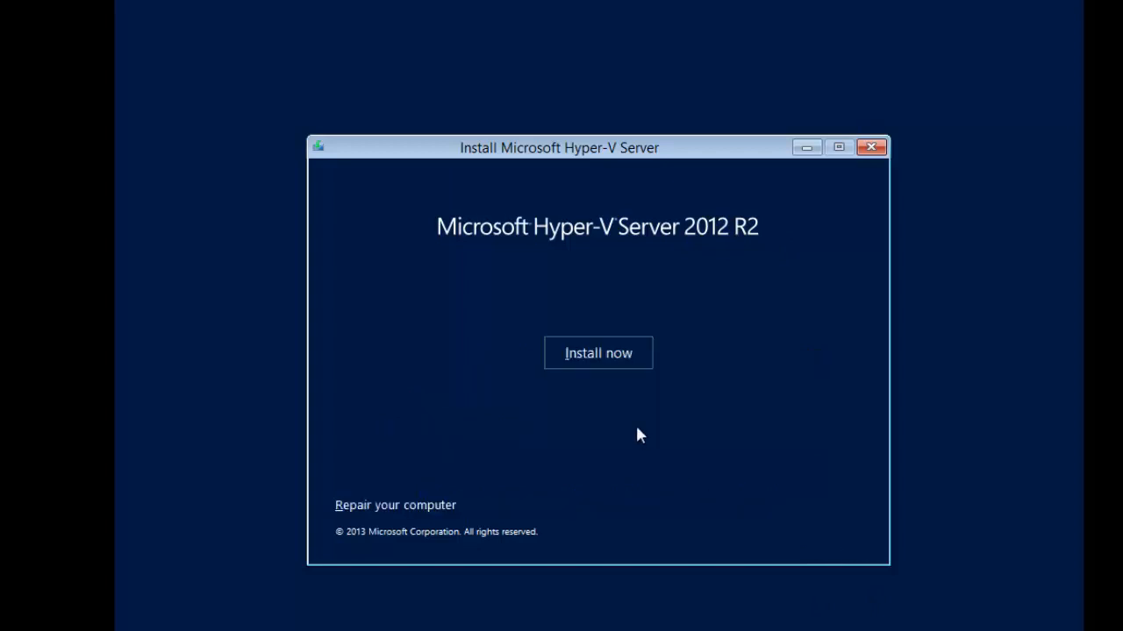
pyautogui.click(597, 360)
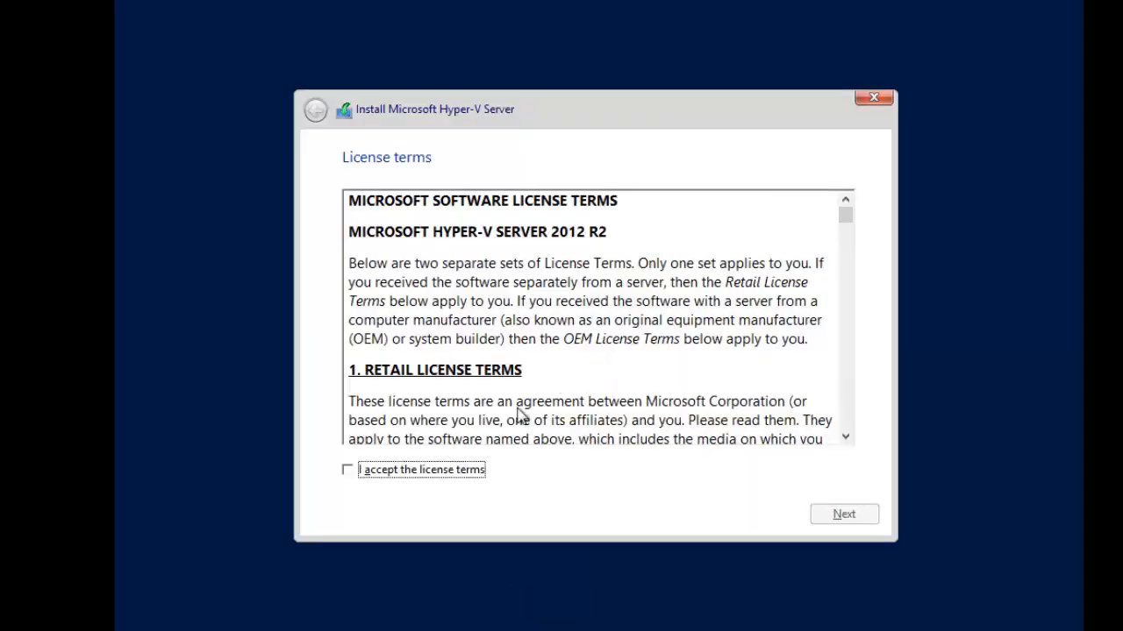
# Accept the Hyper-V Server license terms and choose the Custom installation of the newer version only (advanced).
pyautogui.click(353, 470)
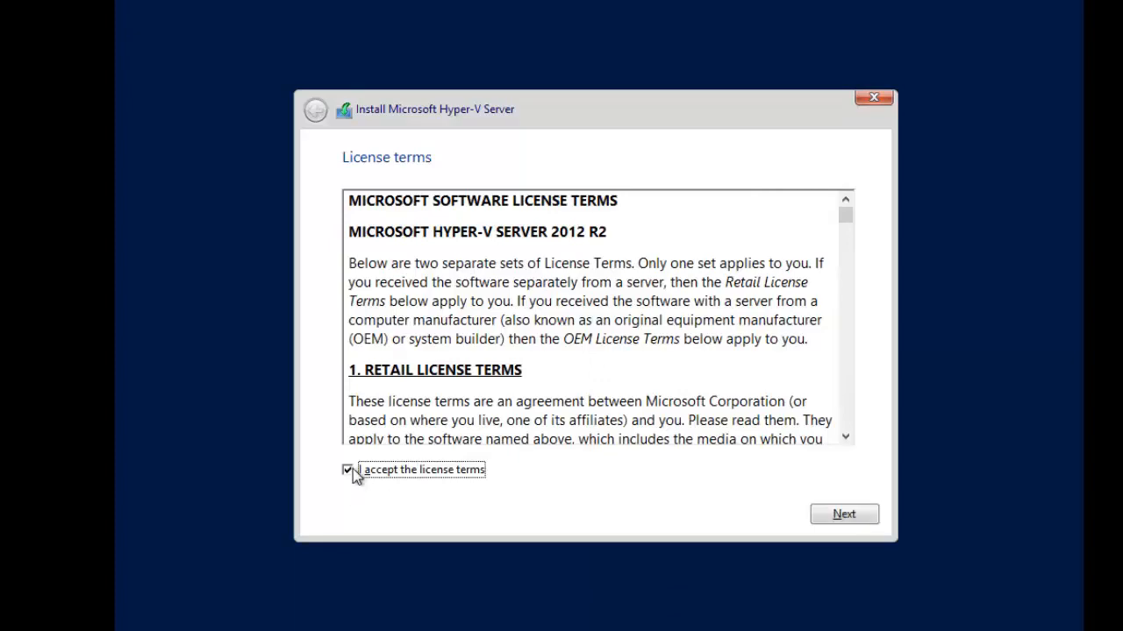
pyautogui.moveTo(850, 208); pyautogui.dragTo(878, 471)
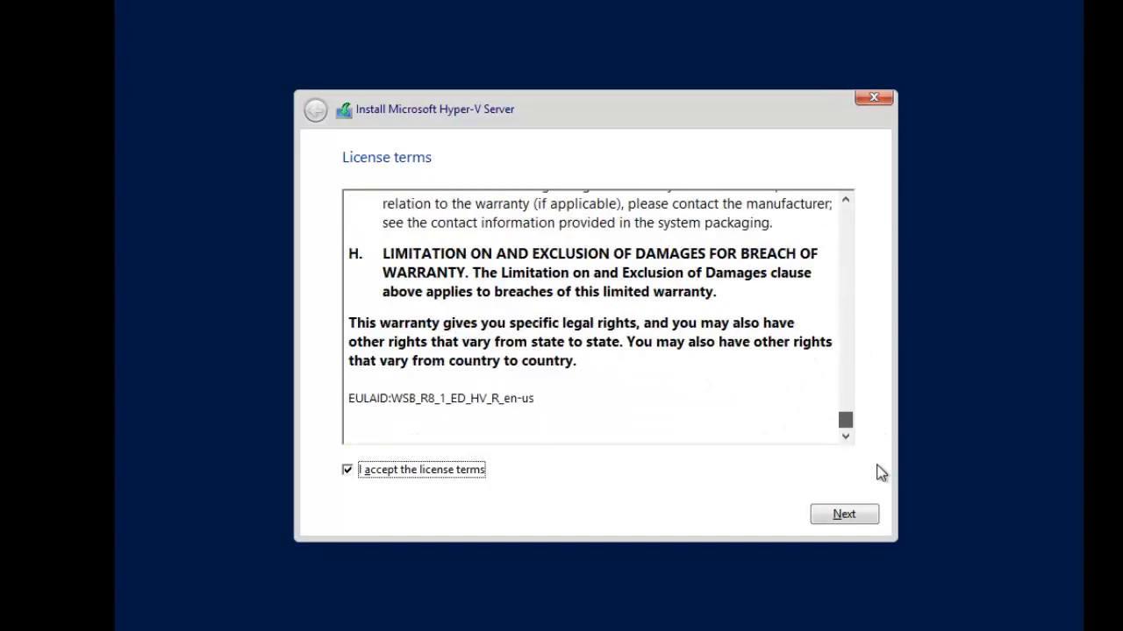
pyautogui.click(846, 517)
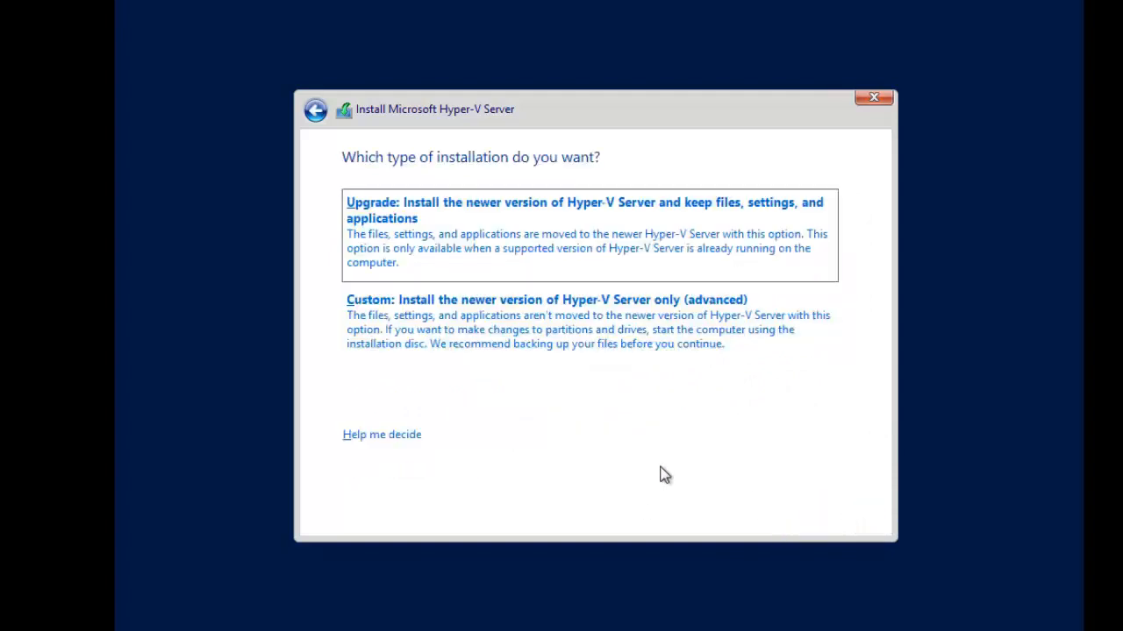
pyautogui.click(488, 337)
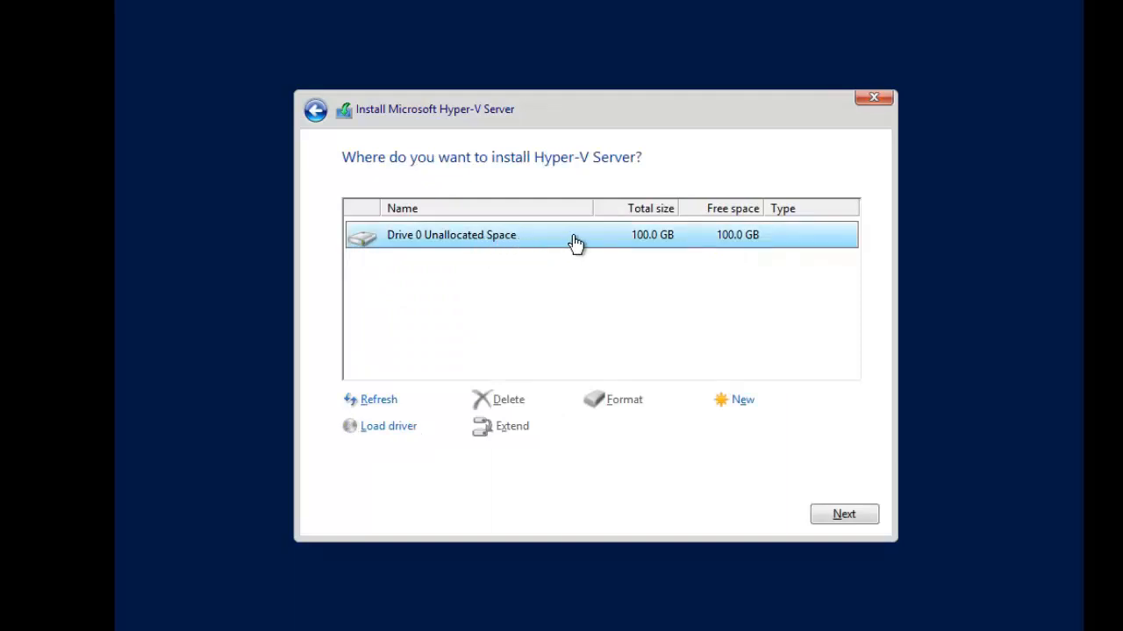
# Create a 102400 MB partition from Drive 0's unallocated space and start installing Hyper-V Server on Drive 0 Partition 2.
pyautogui.click(742, 406)
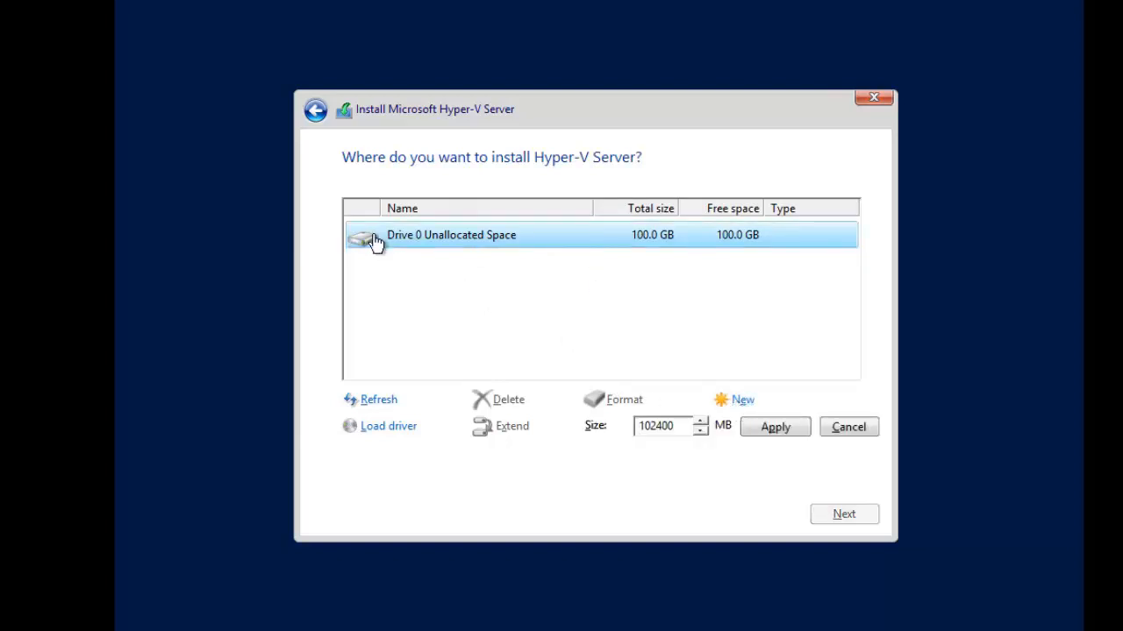
pyautogui.click(769, 434)
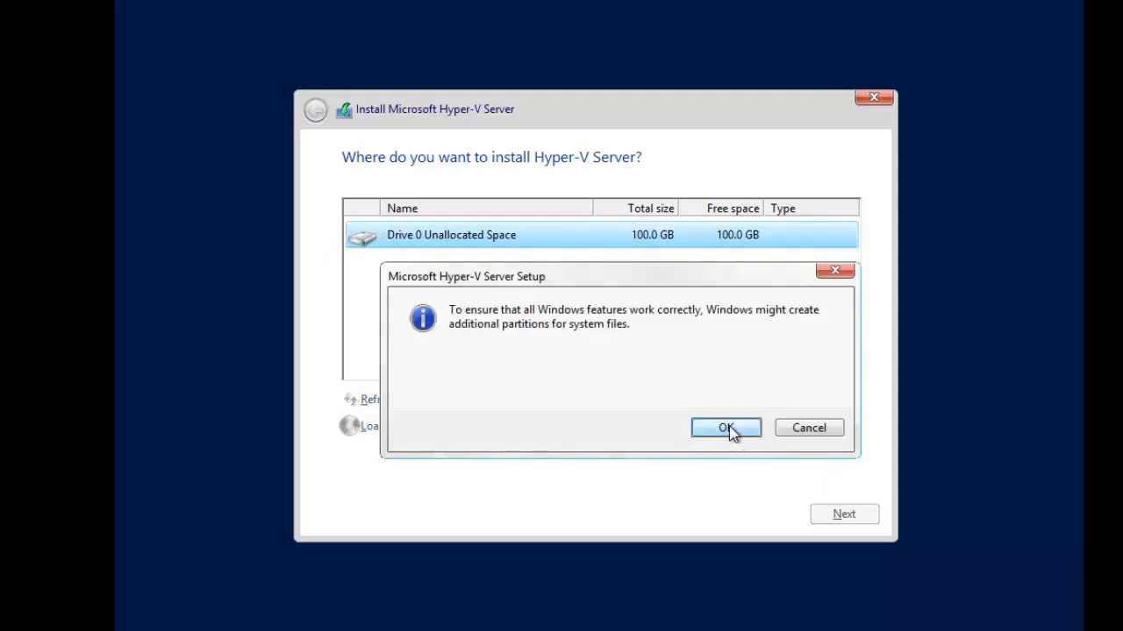
pyautogui.click(728, 429)
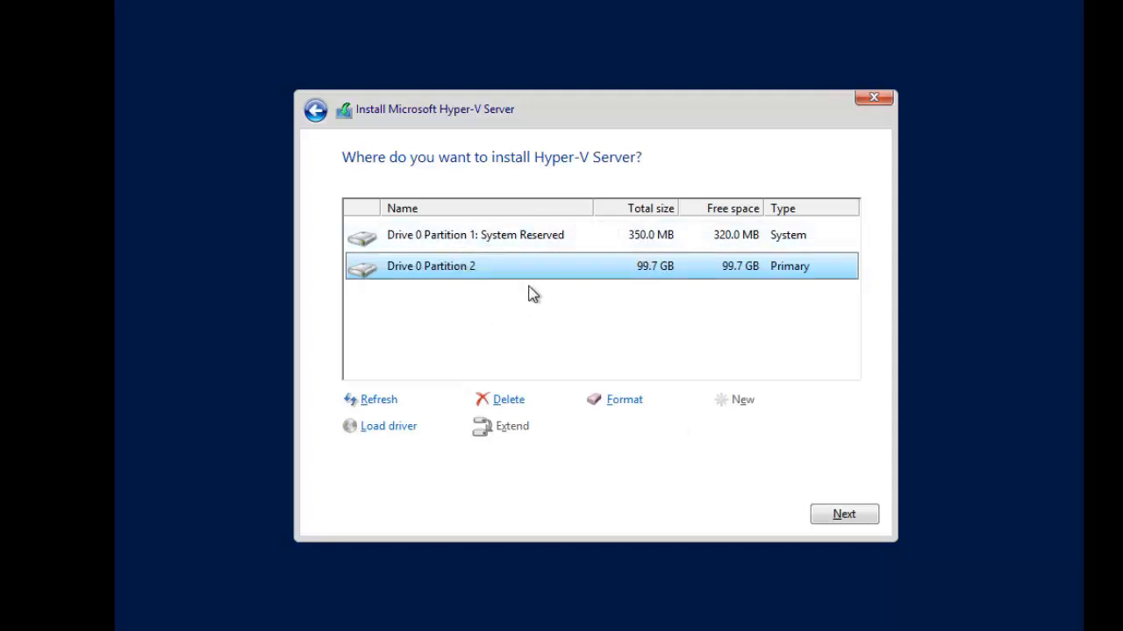
pyautogui.click(842, 526)
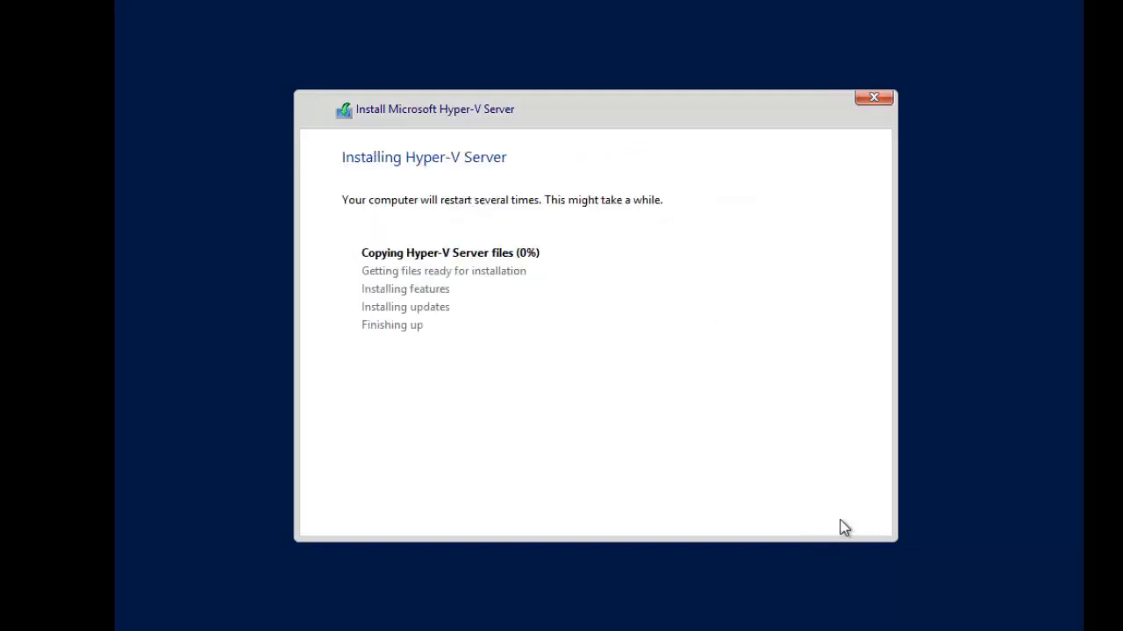